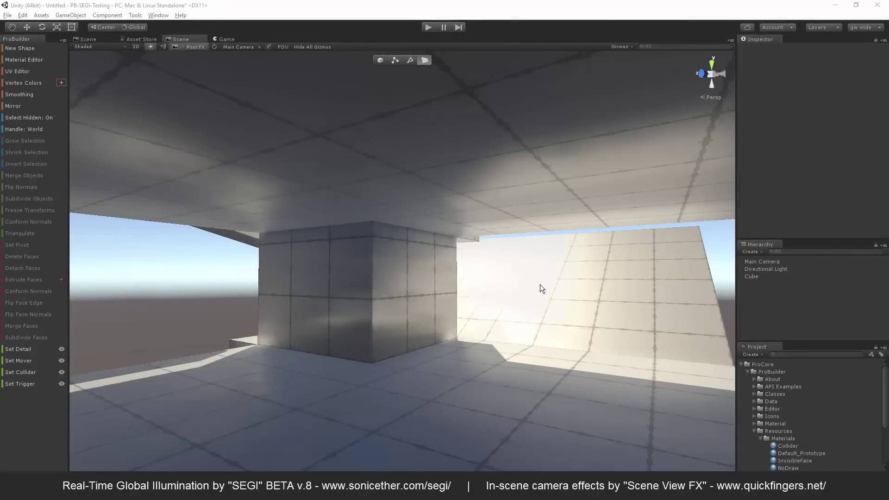
Fly and orbit over the grid-textured level to view the walls, pillar and blocks from above.
right_click_drag(540, 284, 324, 183)
middle_click_drag(324, 187, 363, 250)
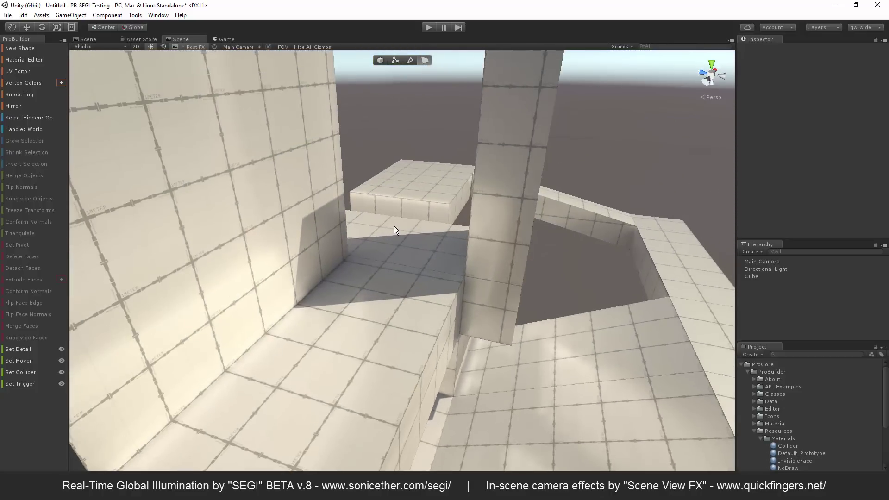
right_click_drag(394, 226, 321, 238)
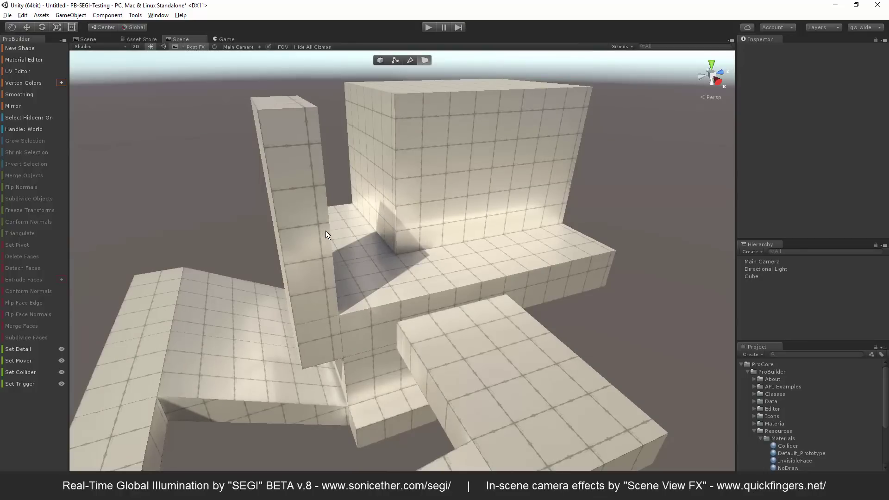
right_click_drag(332, 228, 333, 249)
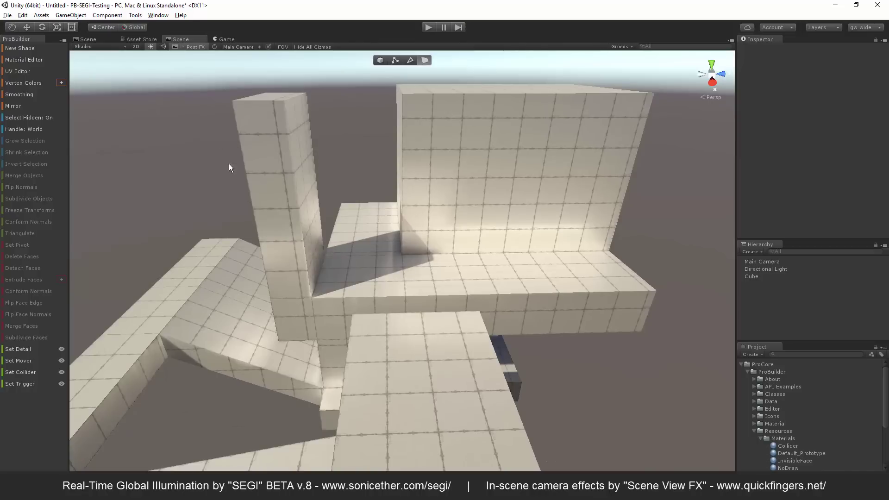
Slant the tall pillar by sliding its upper face sideways along X.
left_click(276, 99)
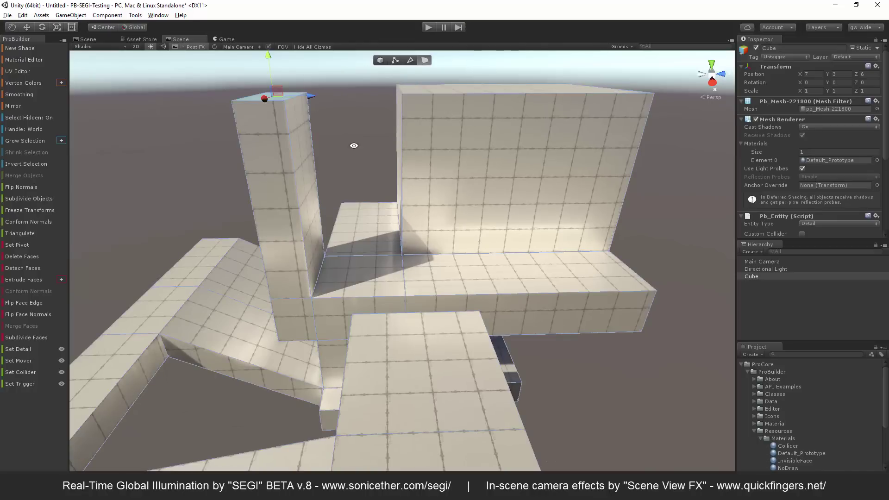
mouse_move(314, 100)
right_mouse_down()
mouse_move(334, 182)
mouse_move(315, 102)
right_mouse_up()
left_click_drag(318, 107, 343, 222, "shift")
right_click_drag(319, 168, 335, 210)
left_click(336, 210)
right_click_drag(387, 244, 343, 235)
left_click_drag(321, 212, 304, 225)
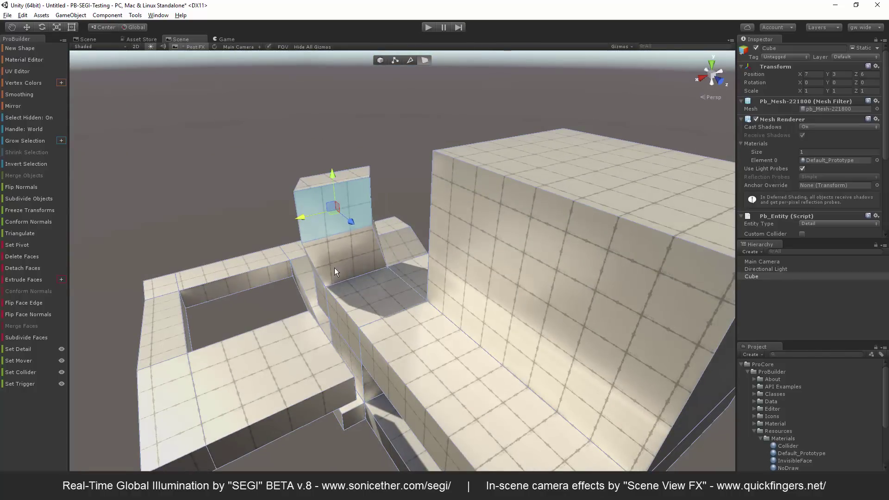
key("ctrl+z")
right_click_drag(335, 268, 370, 274)
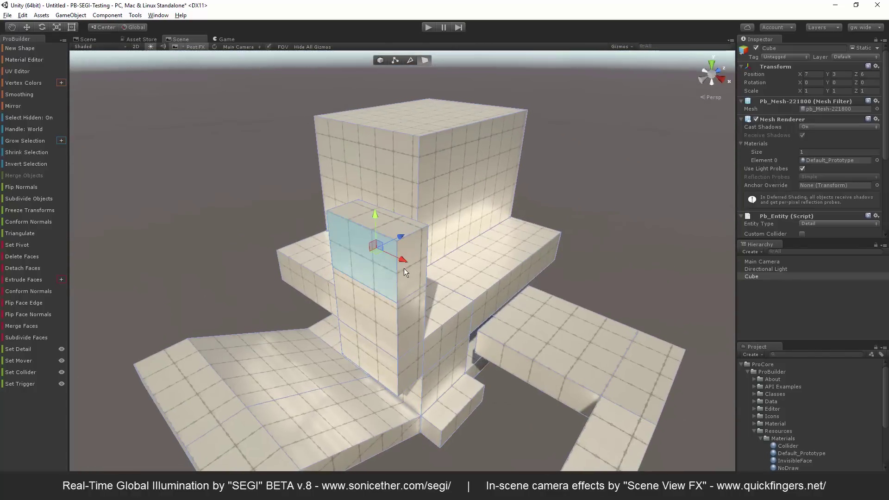
left_click_drag(405, 268, 434, 291)
right_click_drag(434, 291, 343, 251)
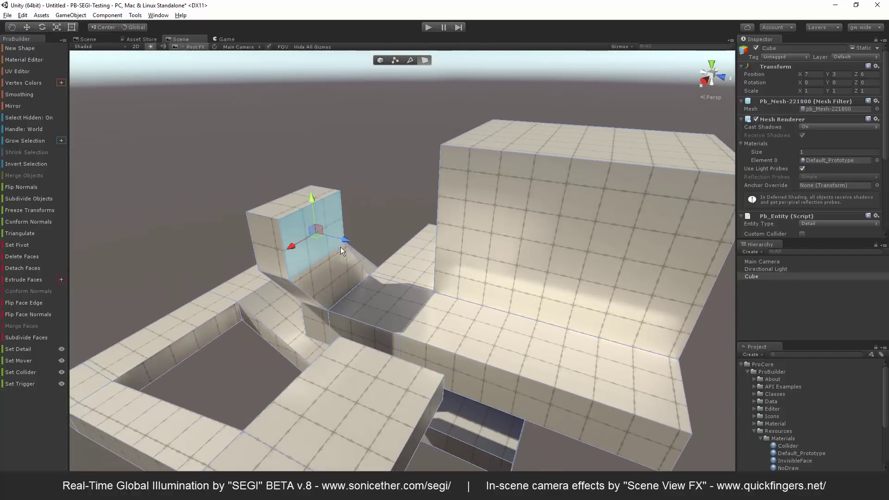
left_click_drag(343, 251, 491, 295, "shift")
Inset the big block's top face and extrude it upward into a tall post.
right_click_drag(492, 296, 341, 274)
scroll(340, 274, "down", 3)
left_click(236, 181)
scroll(288, 178, "up", 2)
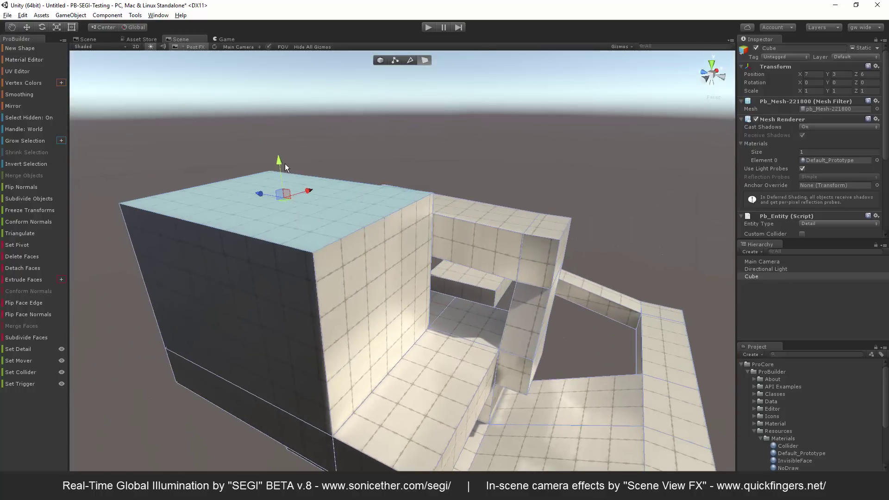
key("r")
mouse_move(285, 198)
left_mouse_down("shift")
mouse_move(278, 204)
mouse_move(283, 184)
left_mouse_up("shift")
key("w")
left_click_drag(277, 148, 491, 218, "shift")
Extrude a side face at the post's top into a horizontal arm, adding one more segment.
left_click(422, 142)
left_click_drag(491, 217, 440, 128, "alt")
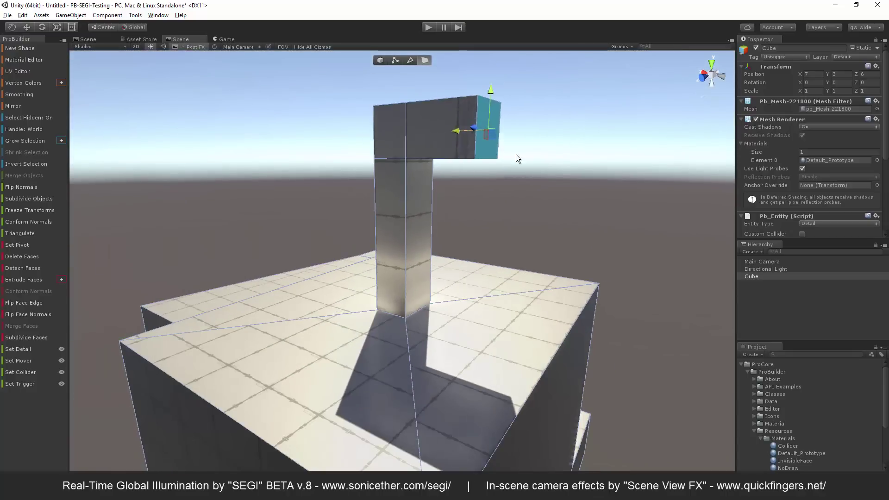
key("ctrl+e")
left_click(394, 184)
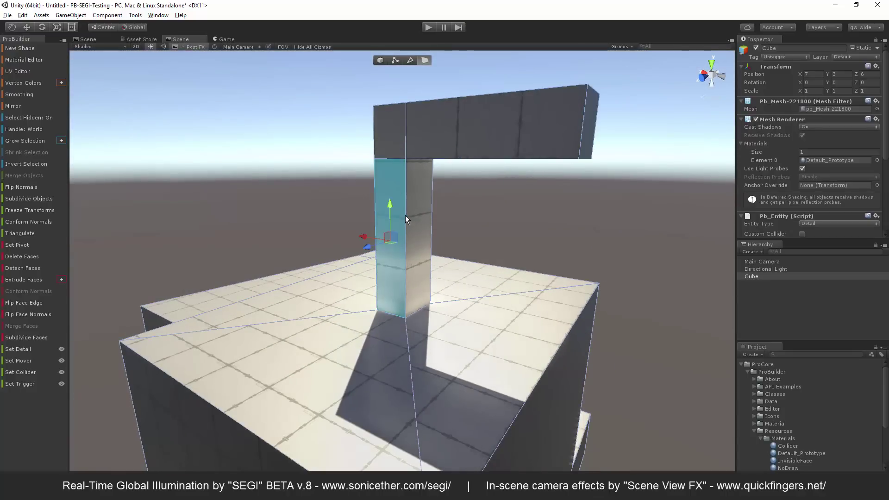
left_click_drag(415, 142, 427, 211, "alt")
Extrude the arm's long side face outward to widen the arm.
left_click(585, 145)
left_click(602, 176)
left_click(390, 181)
left_click_drag(389, 181, 454, 278, "alt")
left_click(671, 283)
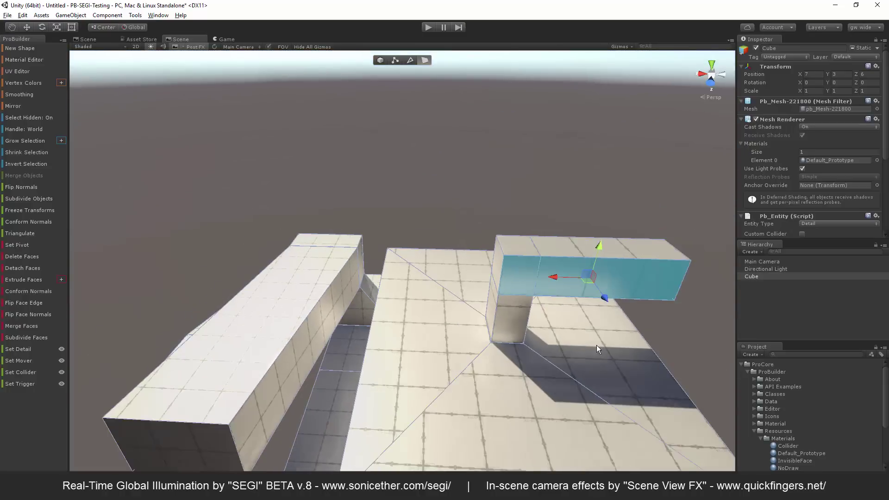
left_click_drag(582, 359, 455, 337, "alt")
key("ctrl+e")
left_click(585, 185)
Extrude the floor block's side face outward beneath the overhanging slab.
left_click(432, 343)
middle_click_drag(433, 344, 392, 317)
left_click_drag(392, 316, 376, 367, "alt")
left_click(231, 387)
scroll(234, 386, "up", 3)
left_click_drag(462, 385, 430, 305, "alt")
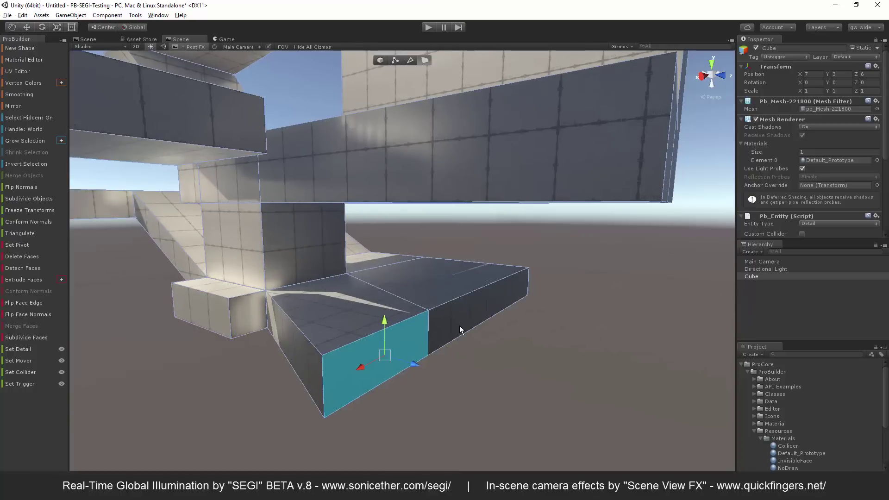
left_click_drag(416, 366, 496, 322, "shift")
left_click(570, 260)
left_click_drag(570, 260, 530, 285, "alt")
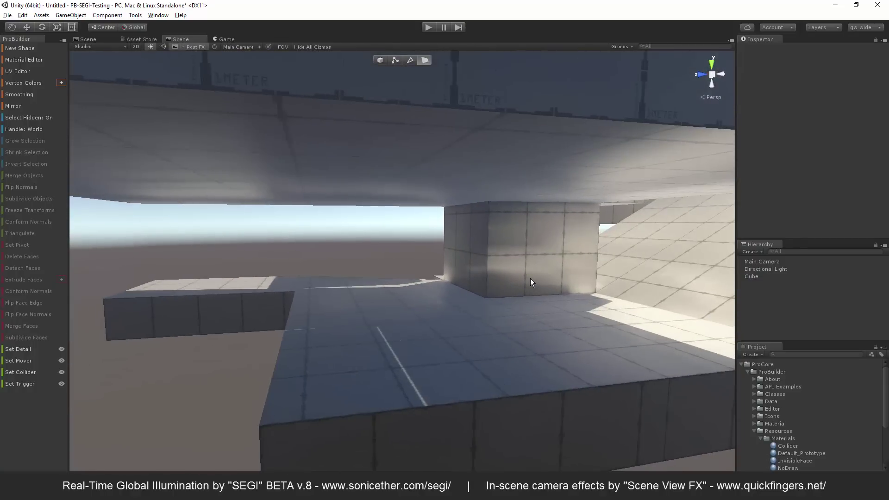
Extrude the block's side and front faces outward.
left_click_drag(597, 283, 409, 292, "alt")
left_click(410, 292)
left_click(264, 267)
left_click_drag(249, 270, 463, 356, "alt")
left_click(485, 301, "shift")
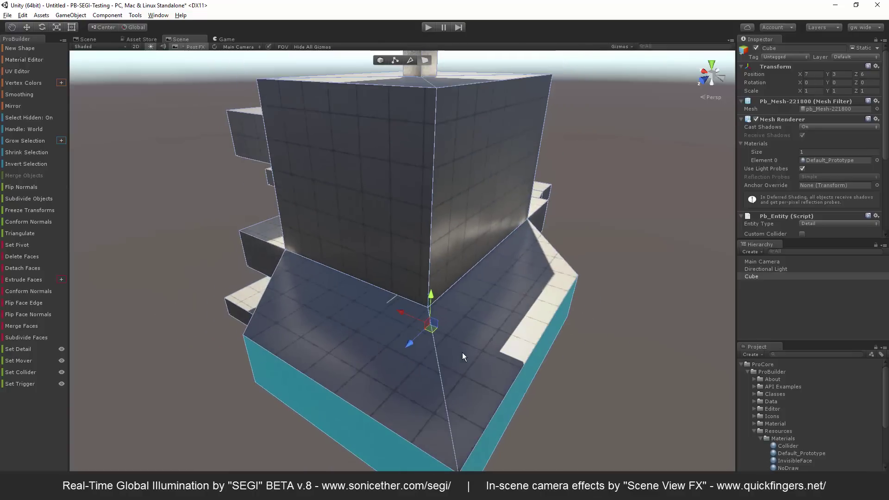
left_click(579, 253)
left_click_drag(579, 254, 462, 305, "alt")
Inset the cube's front face and push it inward into a recess.
left_click_drag(382, 281, 413, 277, "alt")
left_click(427, 301)
left_click(423, 301)
key("w")
left_click_drag(342, 324, 433, 241, "alt")
left_click(670, 252)
Inset the cube's back face and extrude it deeper into the block.
left_click(433, 241)
left_click(433, 241)
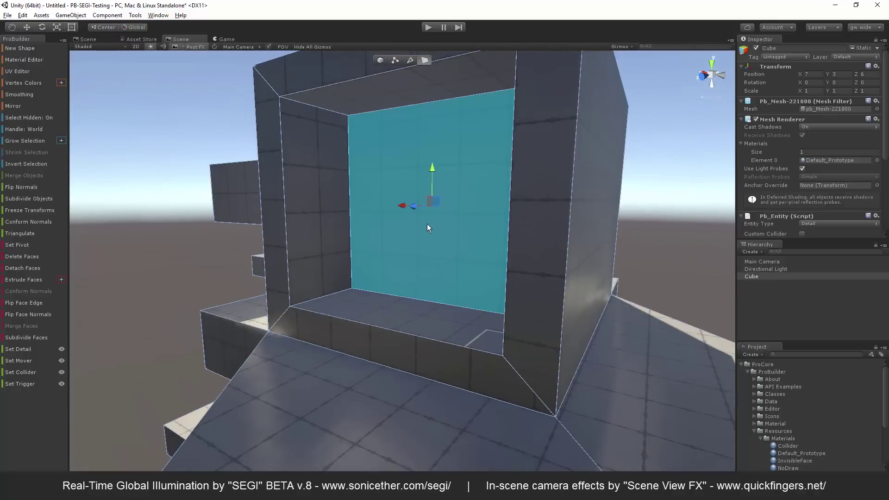
left_click_drag(430, 208, 458, 262, "alt")
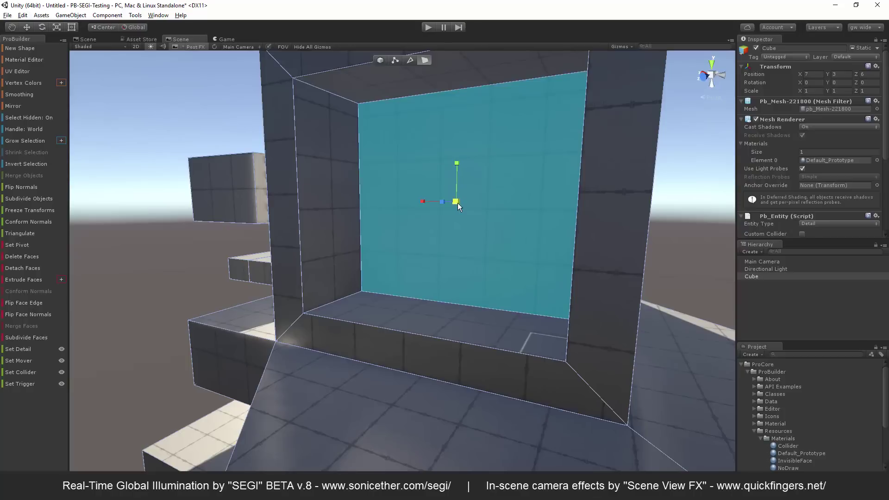
left_click_drag(457, 203, 514, 228, "shift")
key("r")
key("w")
left_click_drag(595, 320, 524, 224, "alt")
Inset the block's top face with the scale tool.
left_click(371, 224)
key("r")
key("w")
right_click_drag(524, 224, 676, 338)
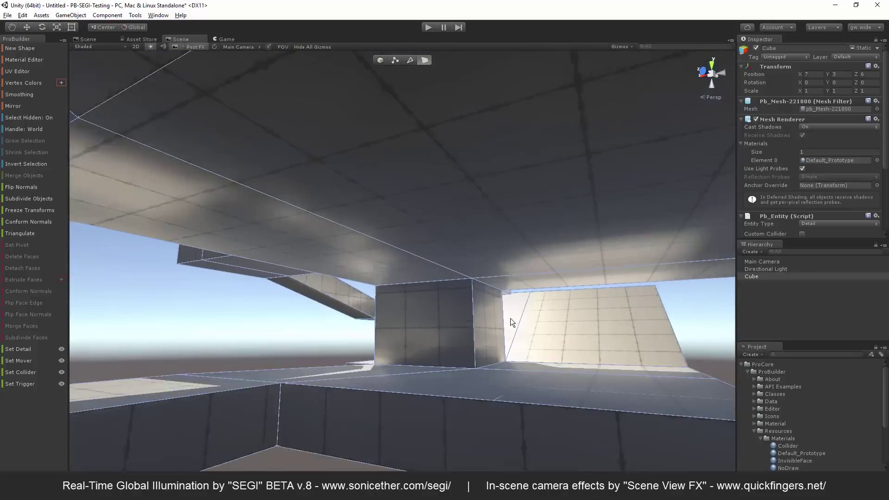
right_click_drag(511, 318, 353, 248)
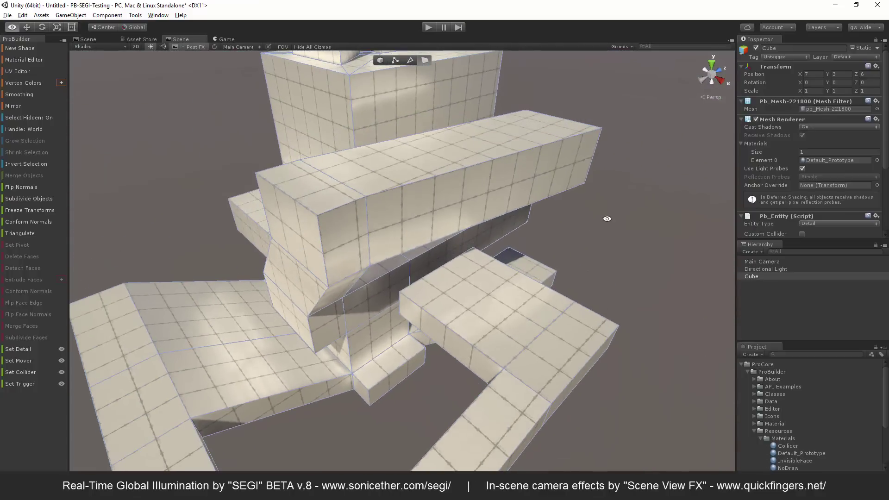
right_click_drag(609, 218, 501, 223)
scroll(496, 224, "down", 1)
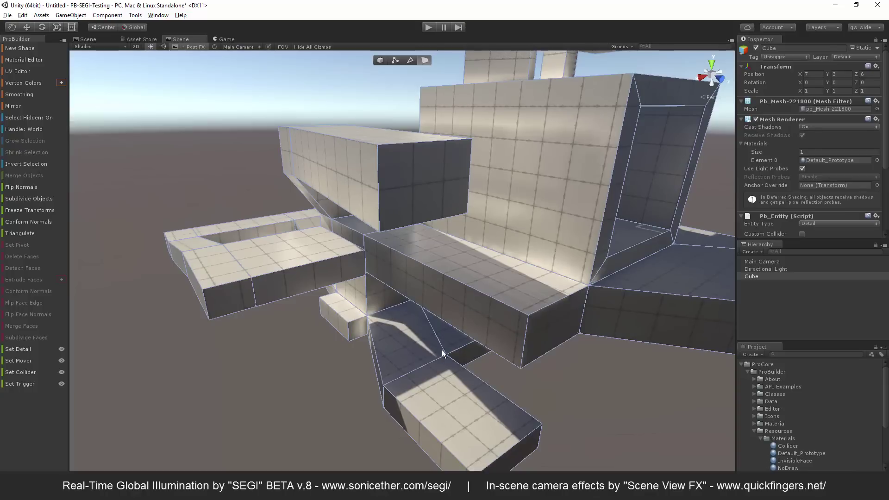
right_click_drag(442, 354, 424, 260)
Extrude the block's wall face twice and lower its top face to thicken the ledge.
left_click(418, 289)
key("f")
key("ctrl+e")
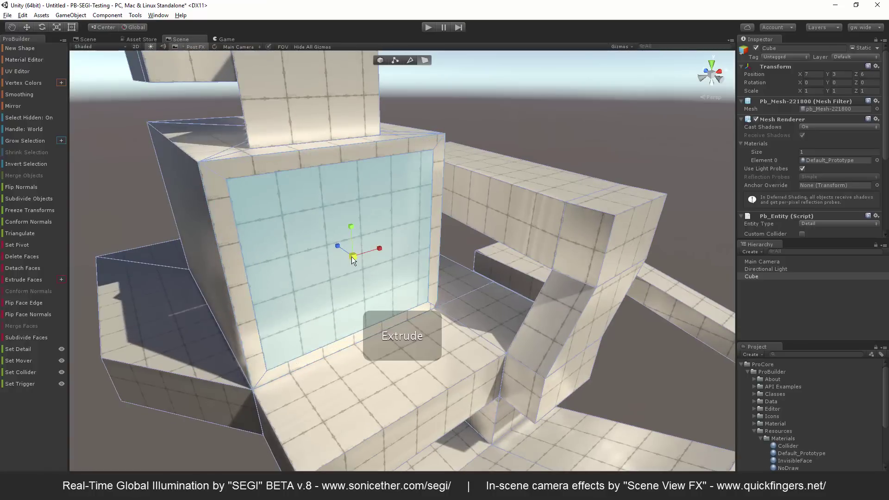
key("f")
key("ctrl+e")
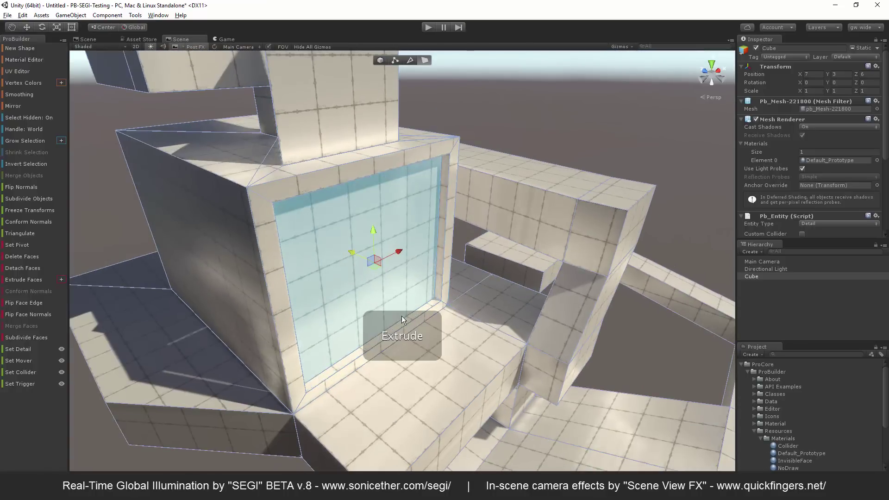
key("f")
left_click_drag(304, 276, 388, 269, "alt")
left_click(378, 181)
middle_click_drag(376, 331, 391, 312)
left_click_drag(390, 312, 411, 333, "alt")
In edge mode, raise the bottom edge into a sloping sill, then return to object mode.
key("h")
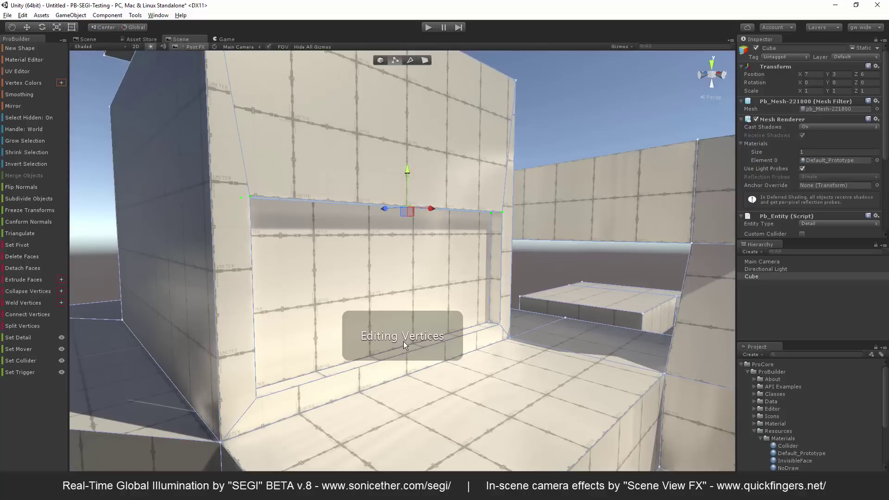
key("h")
left_click(396, 354)
left_click_drag(402, 324, 377, 323)
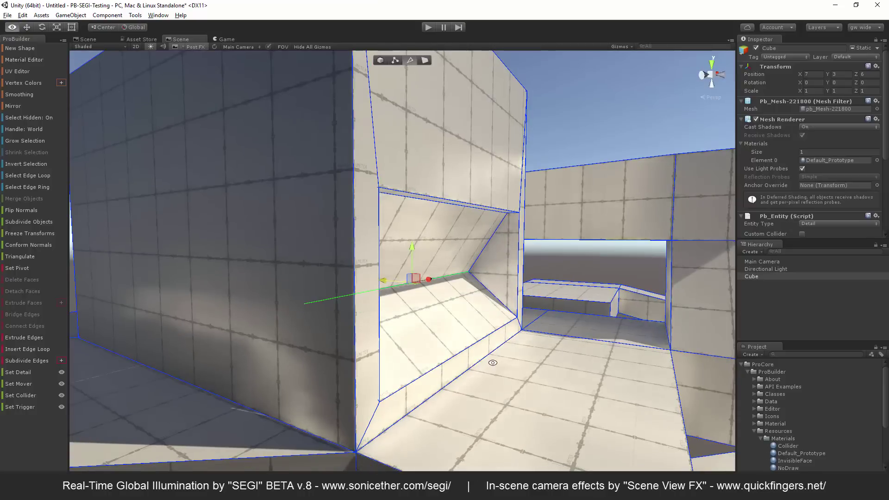
left_click_drag(492, 363, 568, 131, "alt")
left_click(438, 341)
left_click_drag(437, 341, 385, 93, "alt")
left_click(379, 64)
left_click(160, 231)
left_click_drag(159, 231, 496, 373, "alt")
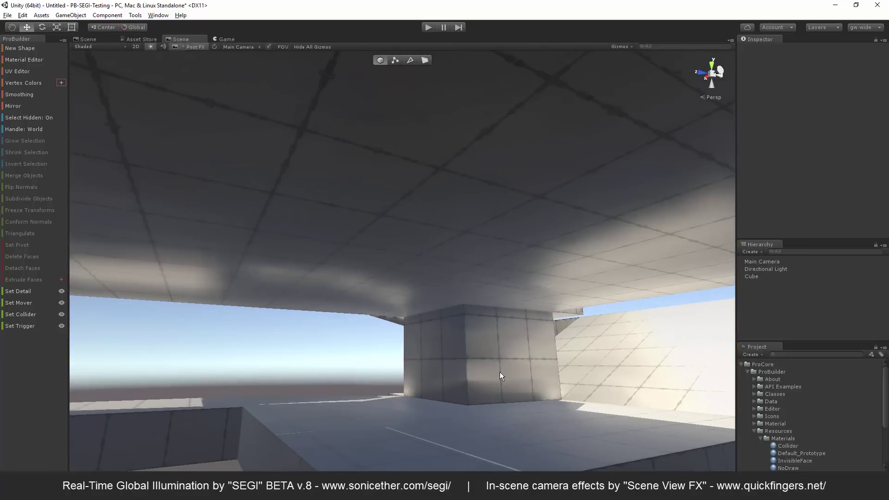
right_click_drag(500, 375, 428, 306)
left_click(453, 299)
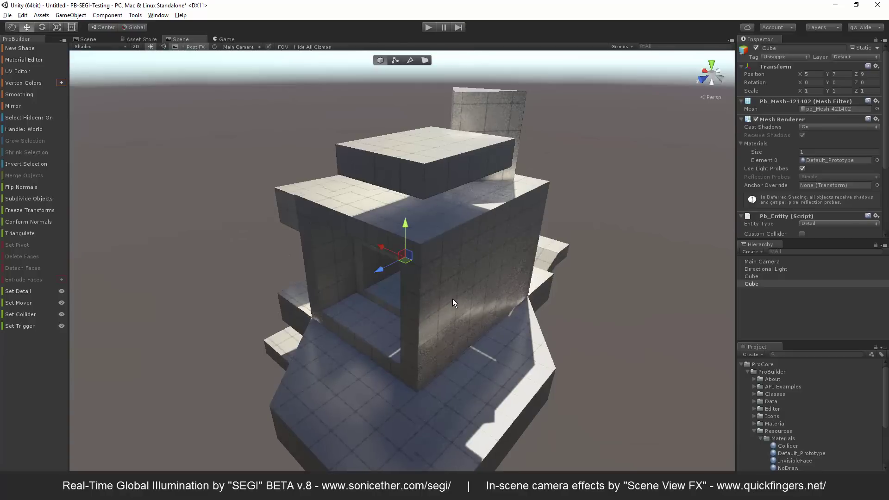
left_click_drag(407, 260, 364, 370)
right_click_drag(364, 370, 404, 273)
left_click_drag(429, 311, 632, 360)
right_click_drag(632, 360, 543, 417)
left_click_drag(364, 304, 663, 384)
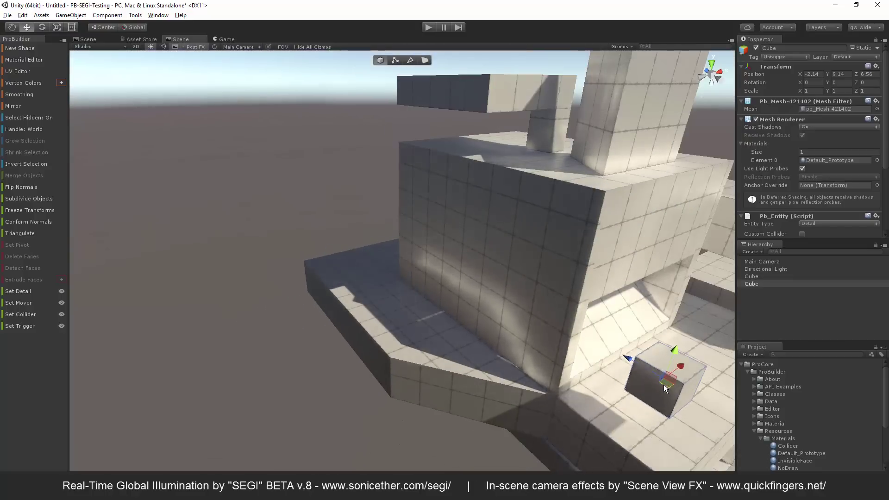
right_click_drag(663, 384, 625, 370)
right_click_drag(431, 335, 521, 282)
left_click_drag(520, 281, 134, 329)
right_click_drag(134, 330, 363, 267)
right_click_drag(637, 314, 279, 283)
scroll(323, 296, "up", 5)
key("Delete")
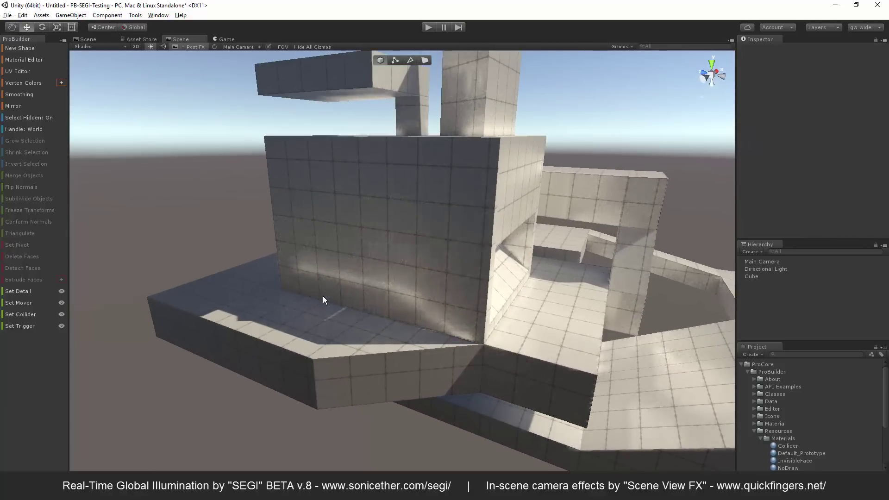
right_click_drag(471, 259, 470, 307)
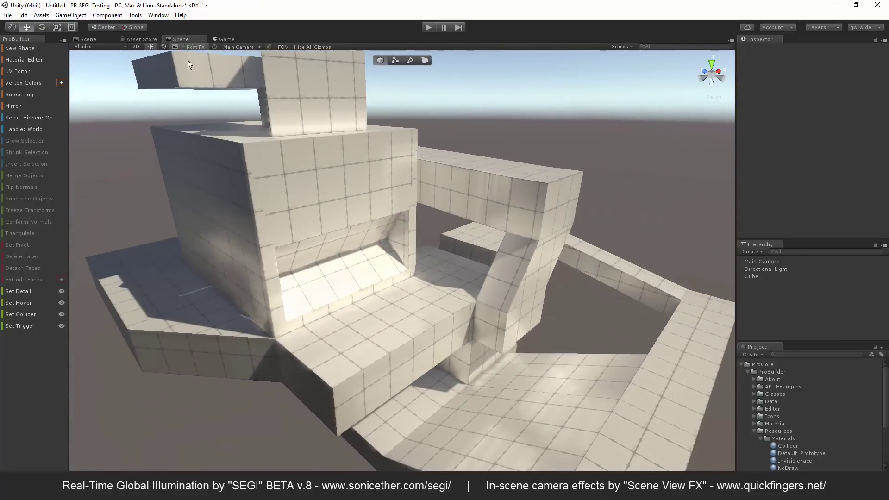
right_click_drag(455, 215, 440, 345)
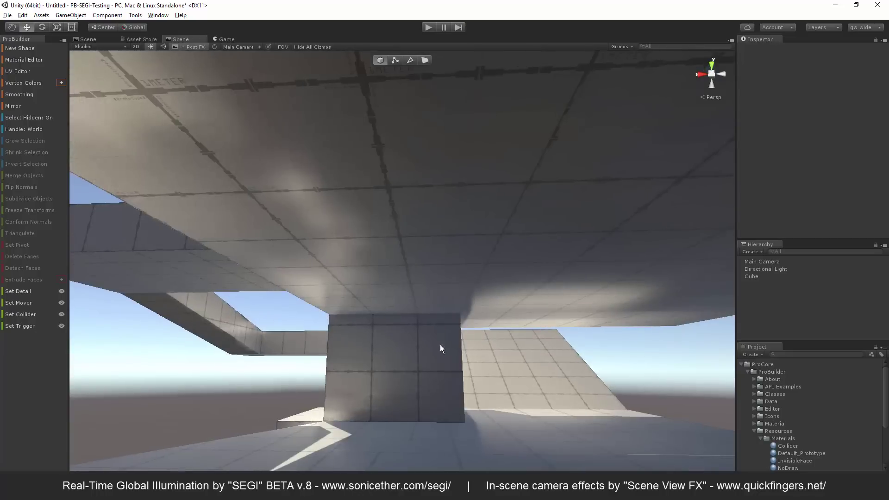
Extrude and shrink the block's side face, then extrude it outward into an arm.
left_click(401, 366)
key("r")
right_click_drag(406, 363, 429, 382)
left_click(425, 61)
right_click_drag(456, 421, 440, 372)
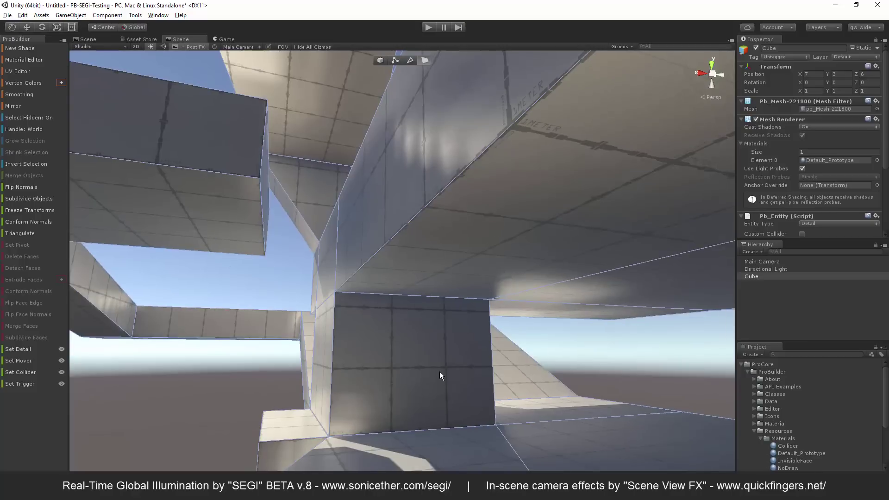
left_click(439, 370)
left_click_drag(419, 360, 332, 405, "shift")
right_click_drag(332, 405, 458, 361)
left_click_drag(492, 369, 620, 369, "shift")
right_click_drag(621, 369, 238, 326)
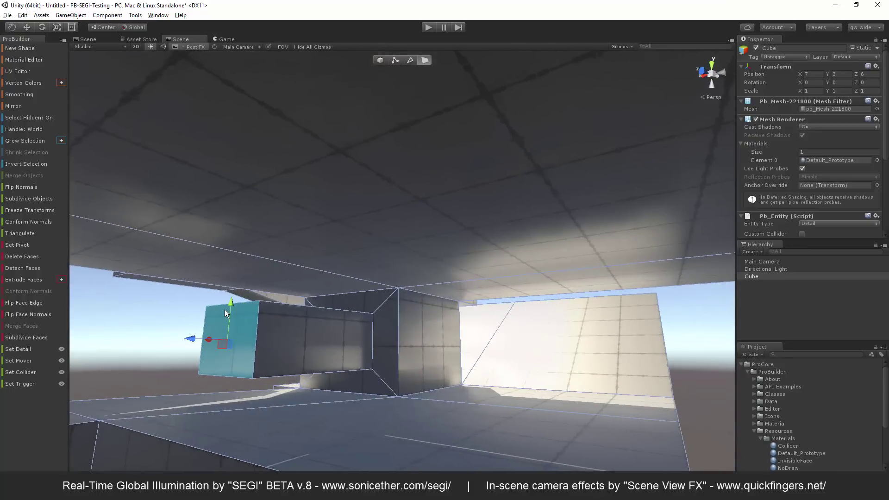
Lower the arm's top edge so the arm tapers toward its end.
key("h")
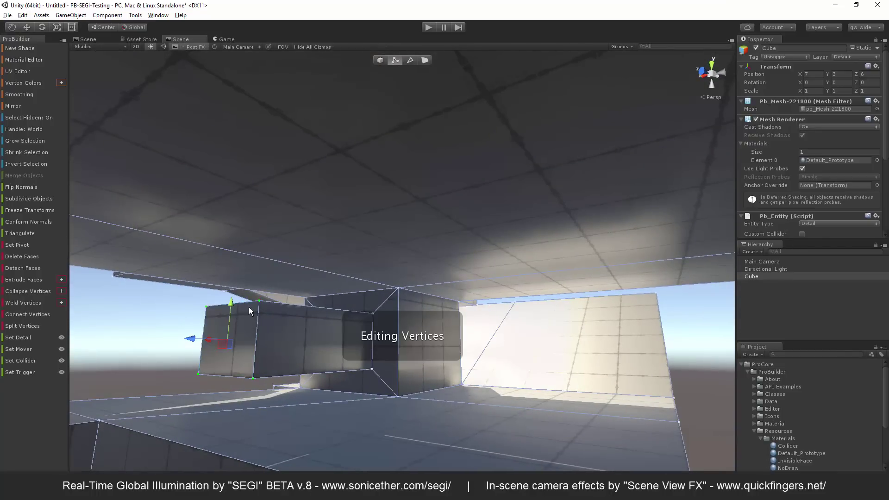
key("h")
left_click(244, 303)
left_click_drag(233, 280, 230, 314)
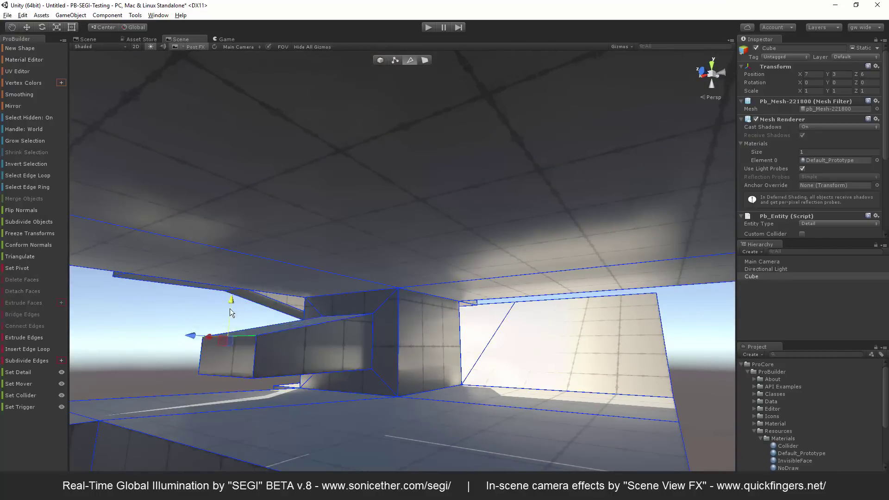
right_click_drag(231, 314, 348, 313)
right_click_drag(211, 297, 293, 354)
left_click(293, 354)
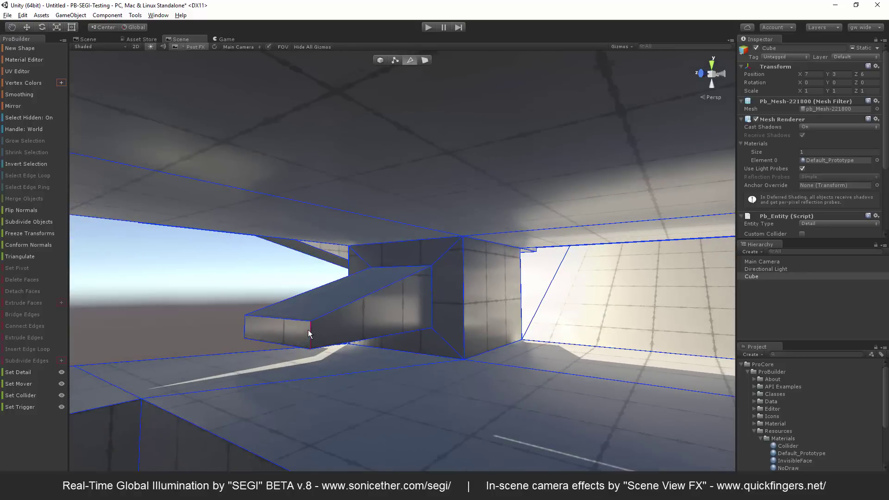
Move the arm's front-right vertical edge left to narrow the end, then return to object mode.
left_click(309, 331)
left_click_drag(291, 332, 256, 323)
right_click_drag(312, 321, 170, 295)
left_click(170, 295)
right_click_drag(409, 357, 346, 266)
left_click(379, 58)
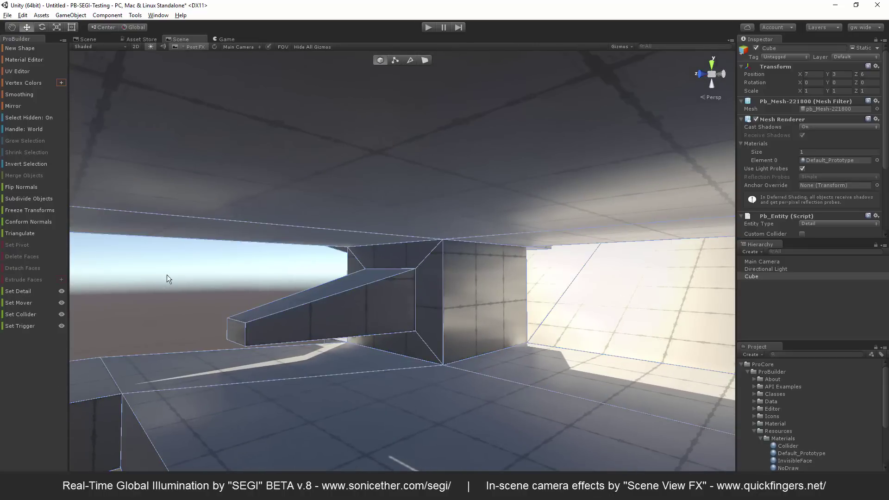
left_click(163, 282)
right_click_drag(424, 327, 340, 284)
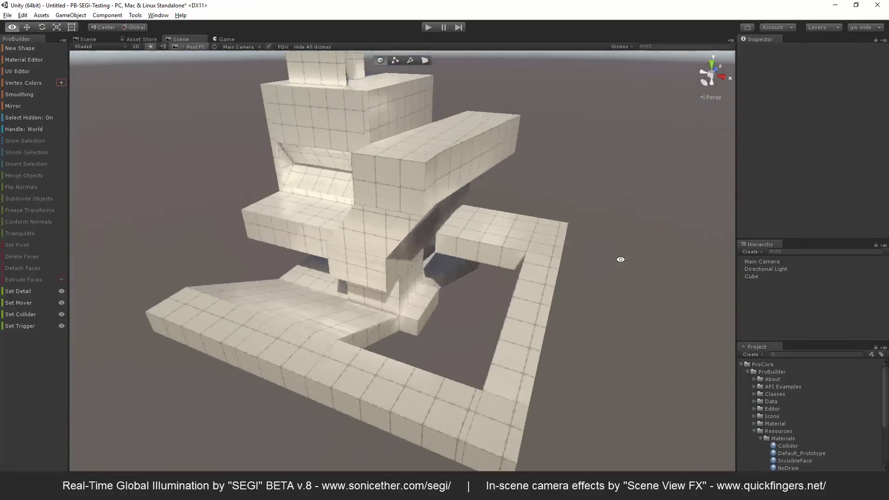